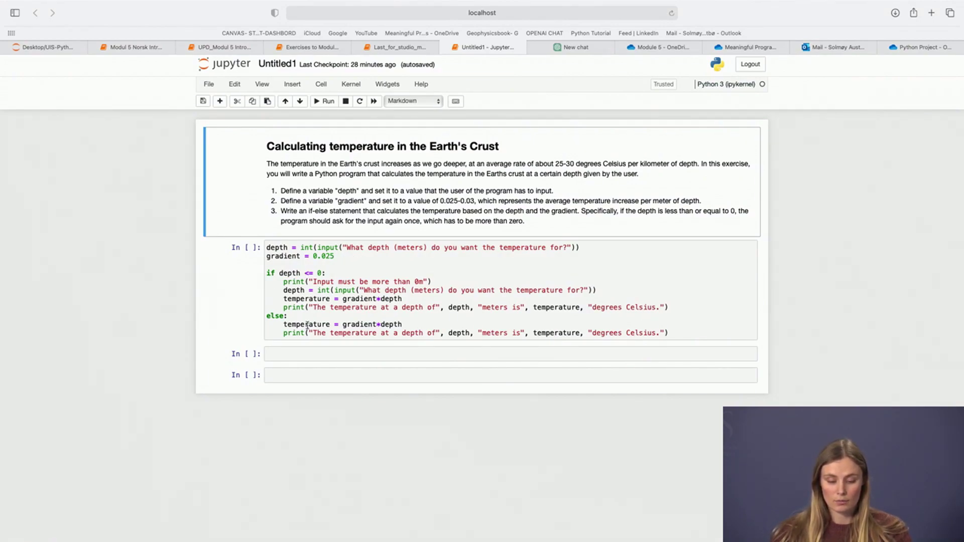
# Step: Run the temperature cell, entering depth 0, then 1000 at the re-prompt to print 25.0 °C
pyautogui.click(297, 291)
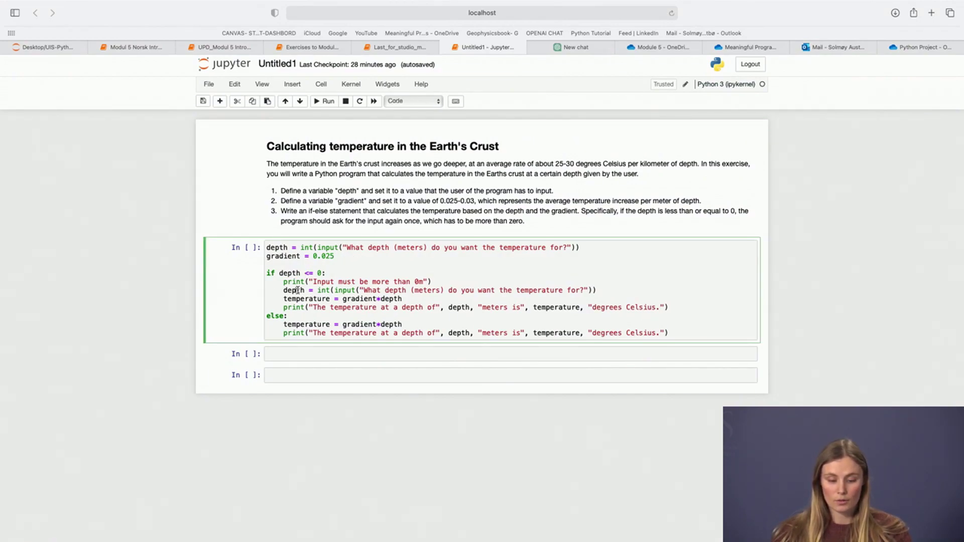
pyautogui.click(324, 101)
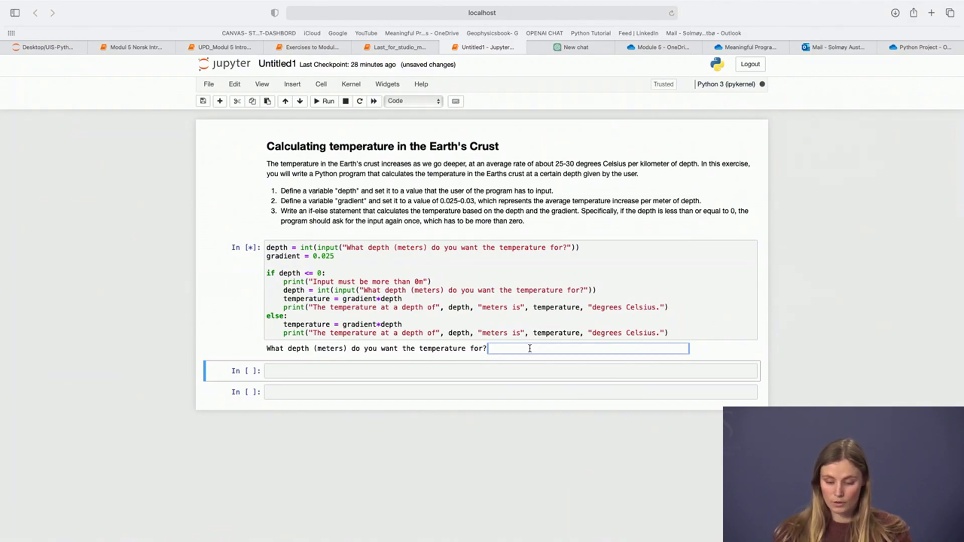
pyautogui.write('0')
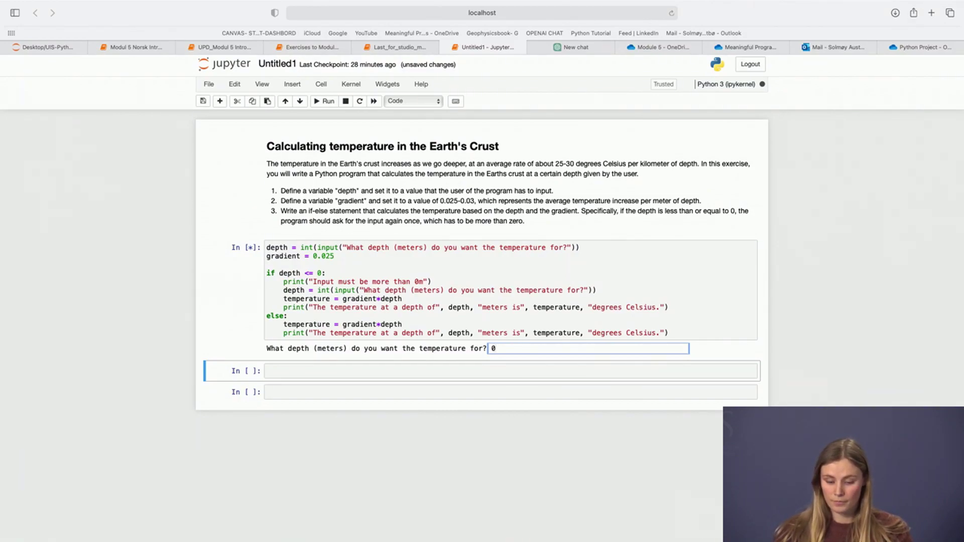
pyautogui.press('Return')
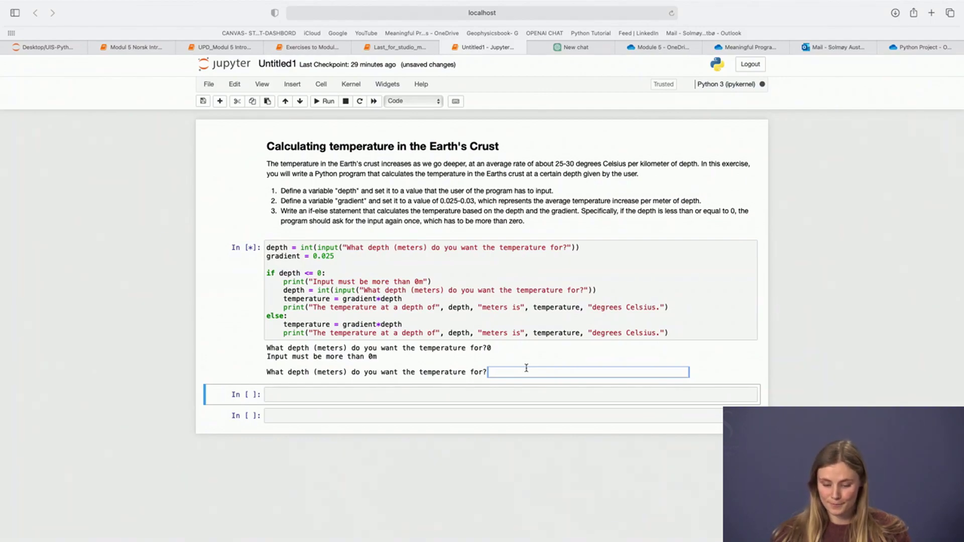
pyautogui.click(526, 368)
pyautogui.write('100')
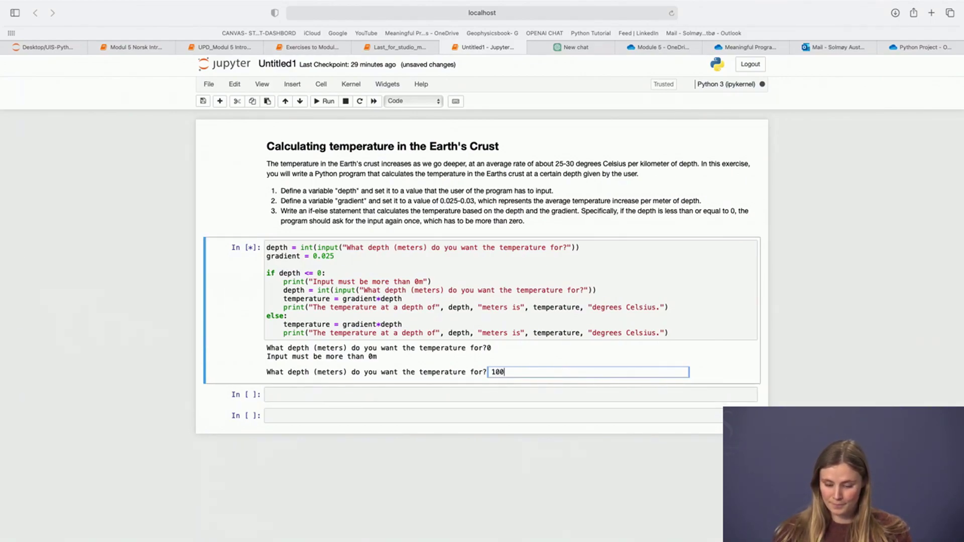
pyautogui.write('0')
pyautogui.press('Return')
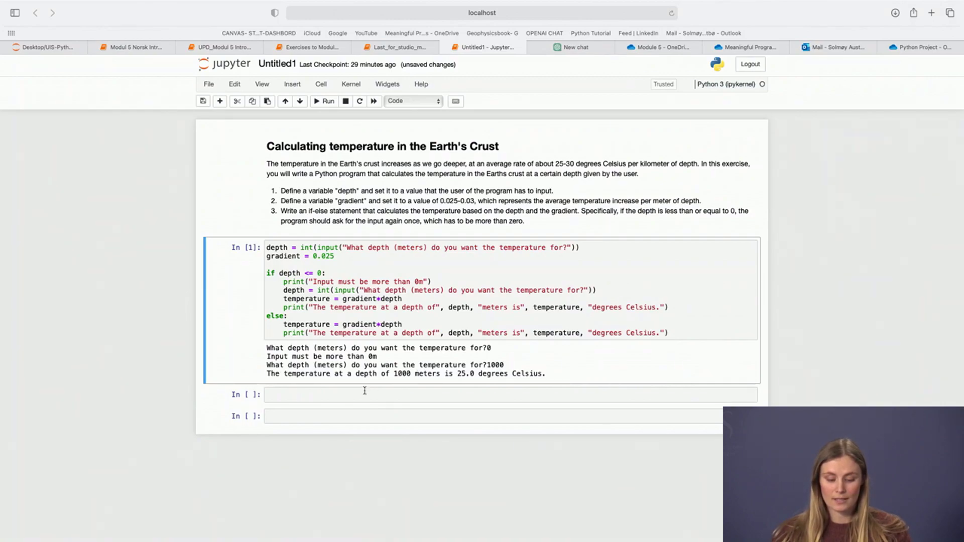